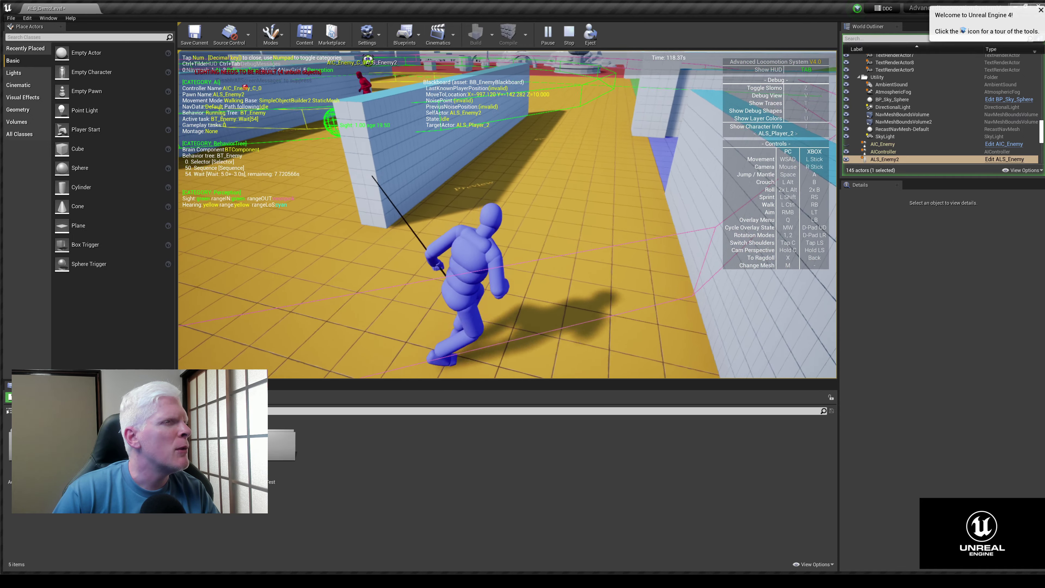
# Run the blue player past the wall and into the red enemy's sight cone
pyautogui.press('w')
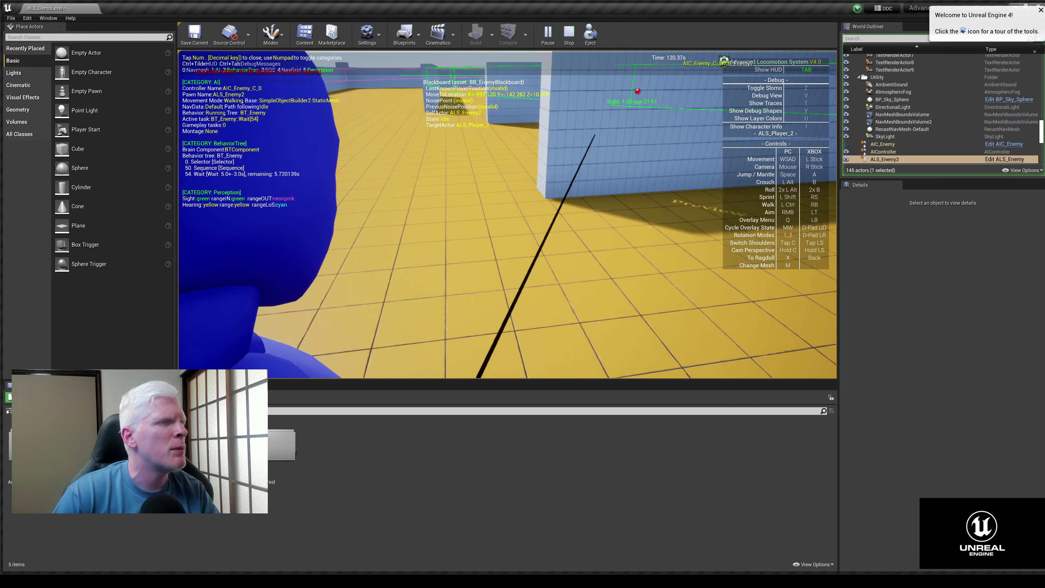
pyautogui.press('w')
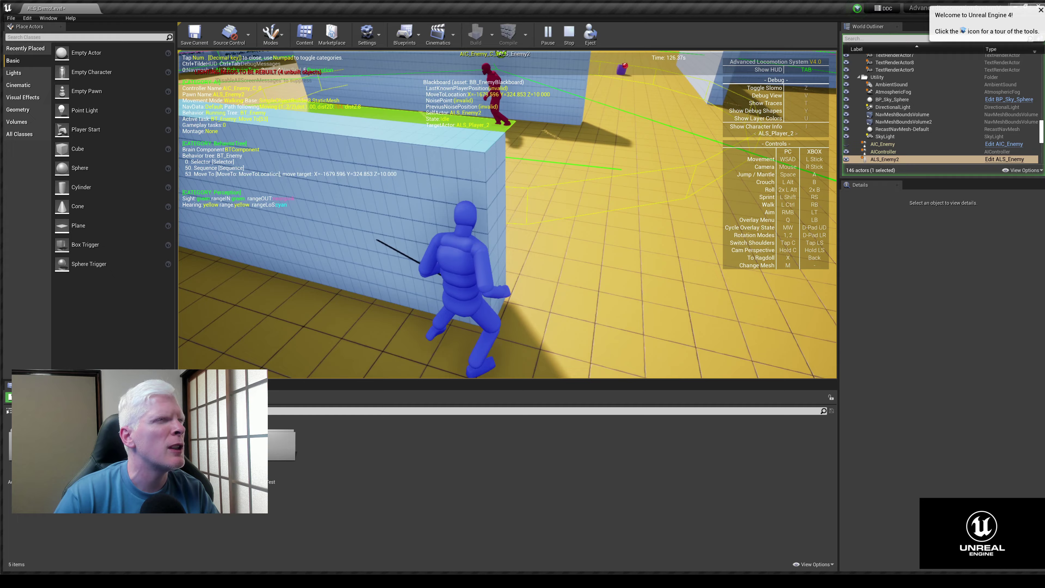
pyautogui.press('w')
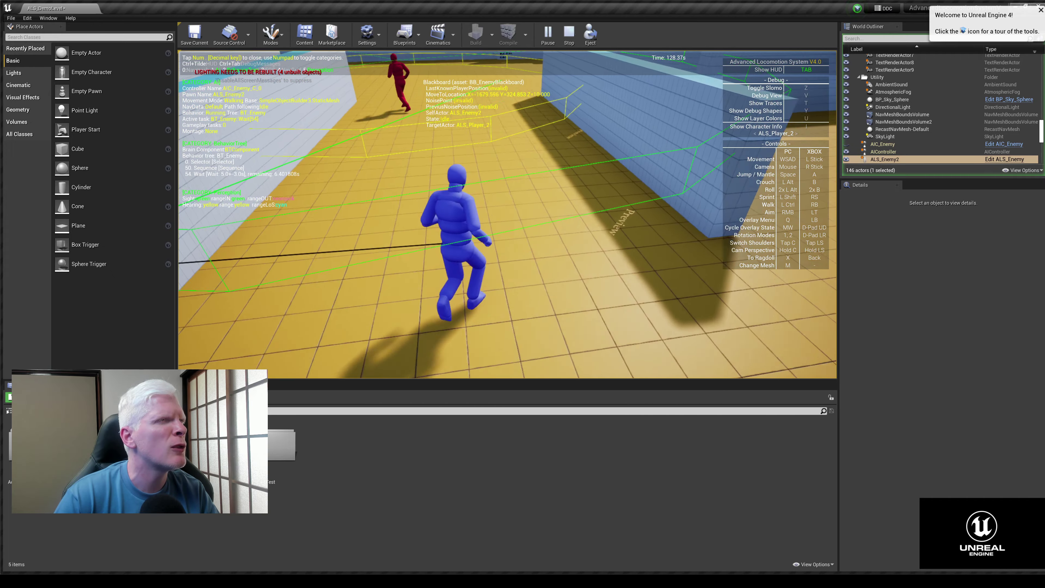
pyautogui.press('w')
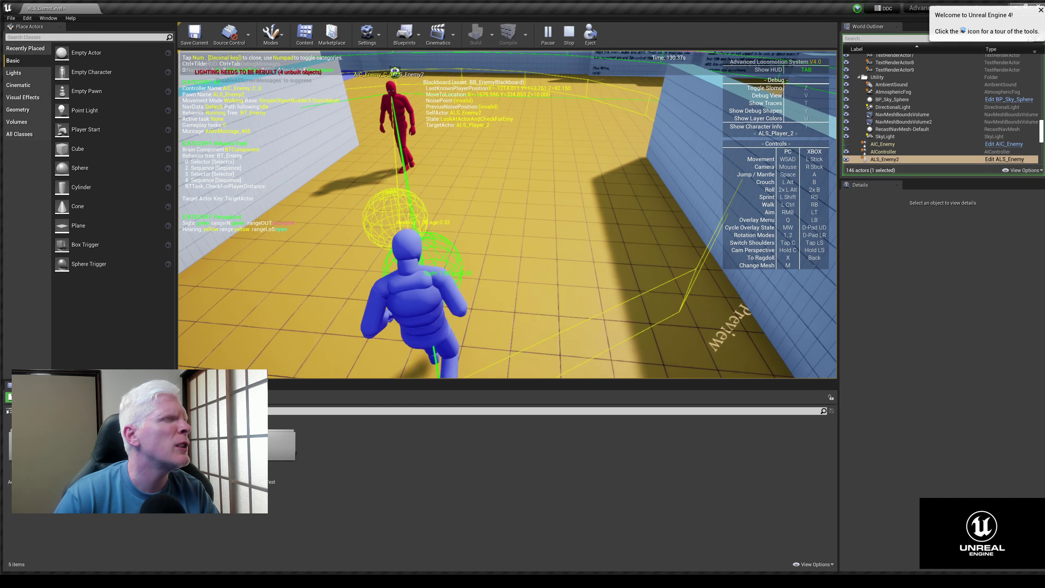
pyautogui.press('w')
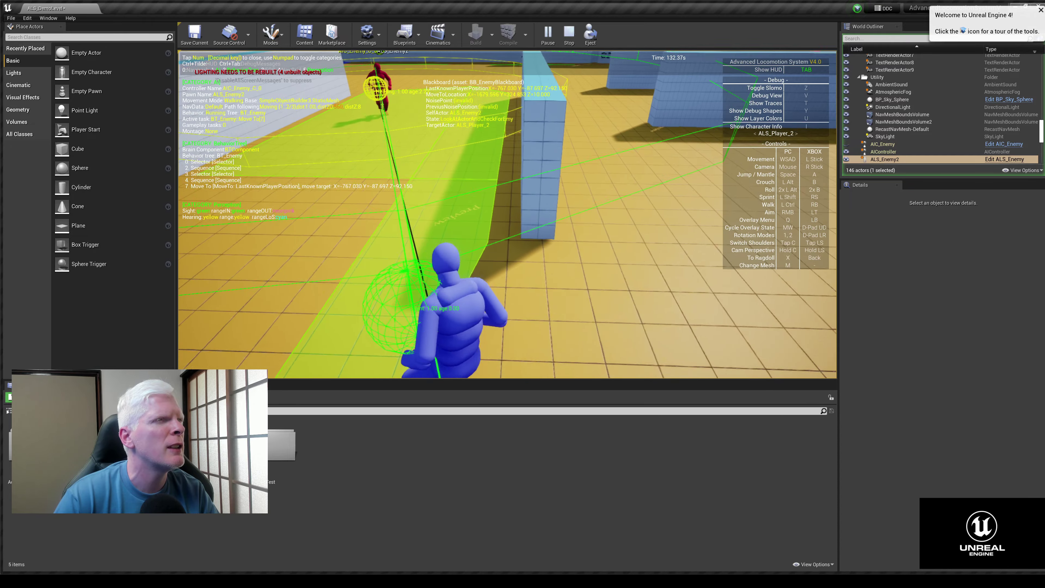
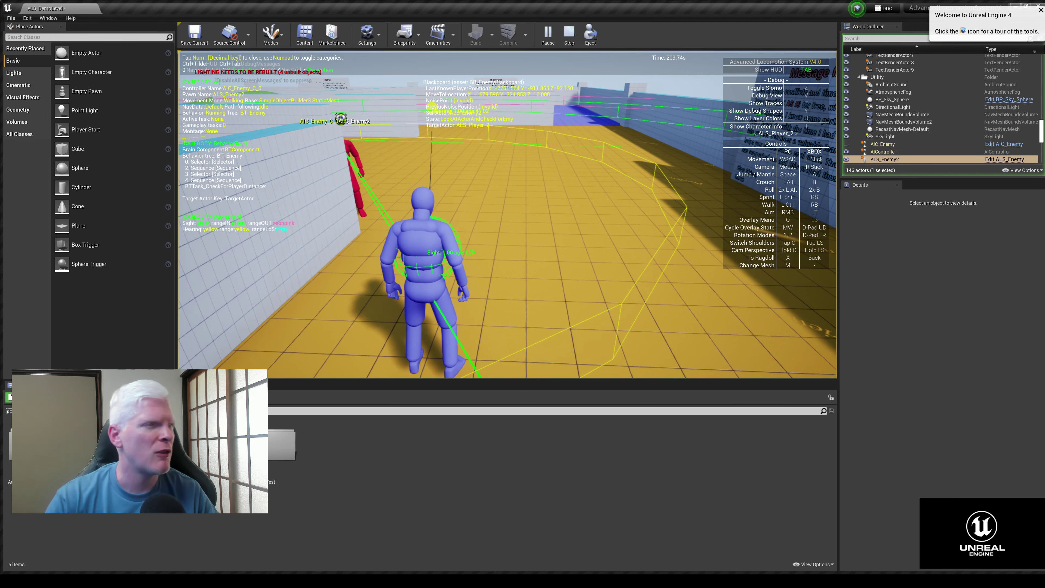
# Crouch the blue player and crouch-walk along the long wall toward the pillar
pyautogui.press('alt')
pyautogui.press('alt')
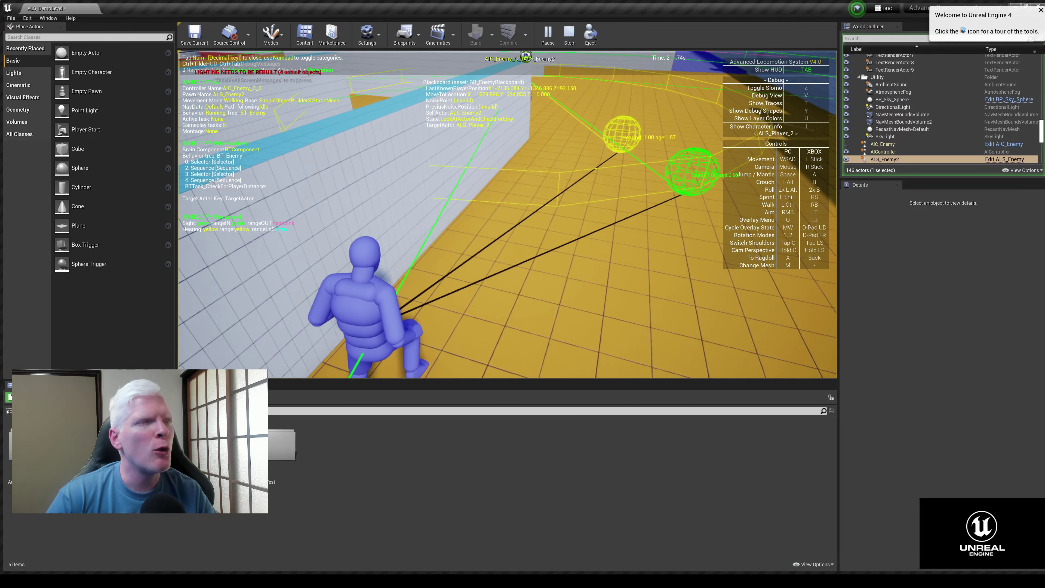
pyautogui.press('alt')
pyautogui.press('w')
pyautogui.press('alt')
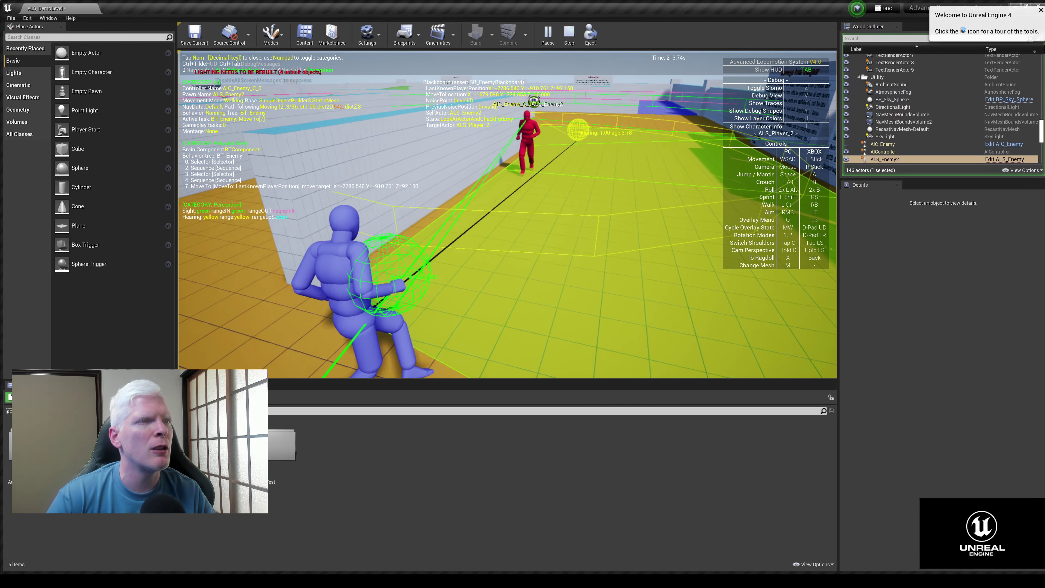
pyautogui.press('alt')
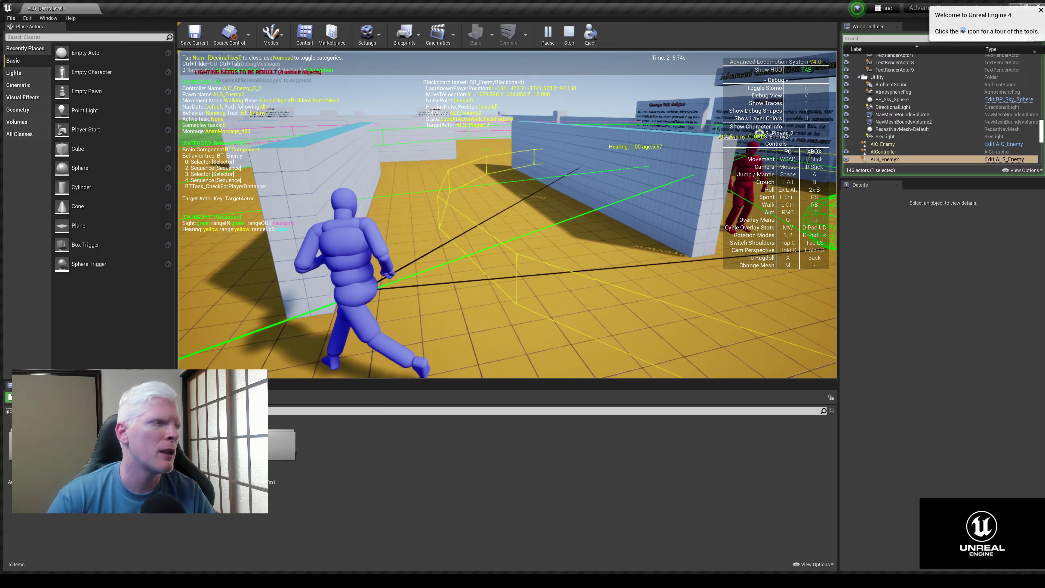
# Run the player on along the wall and round the corner to face the approaching enemy
pyautogui.press('alt')
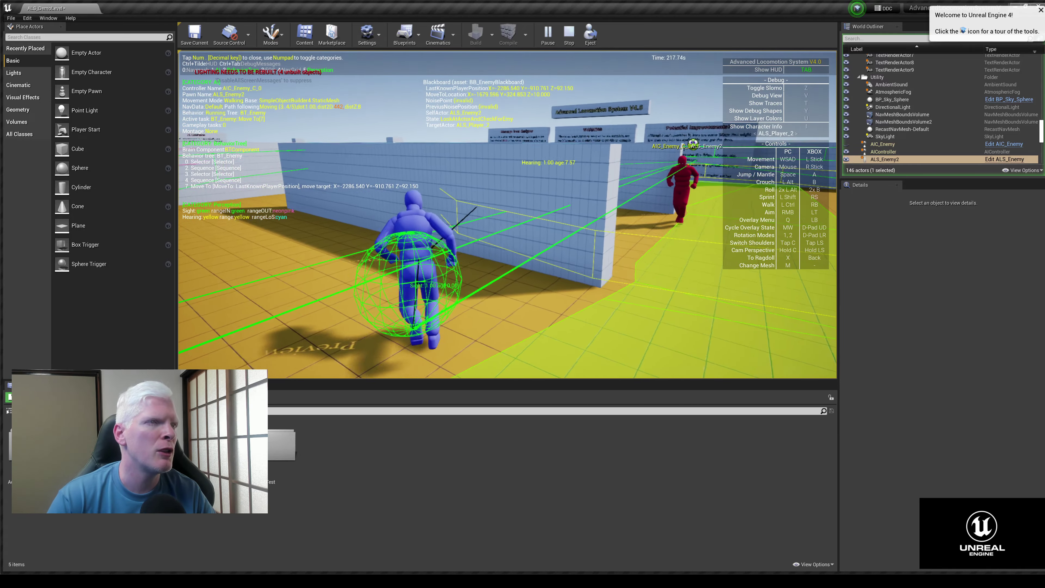
pyautogui.press('w')
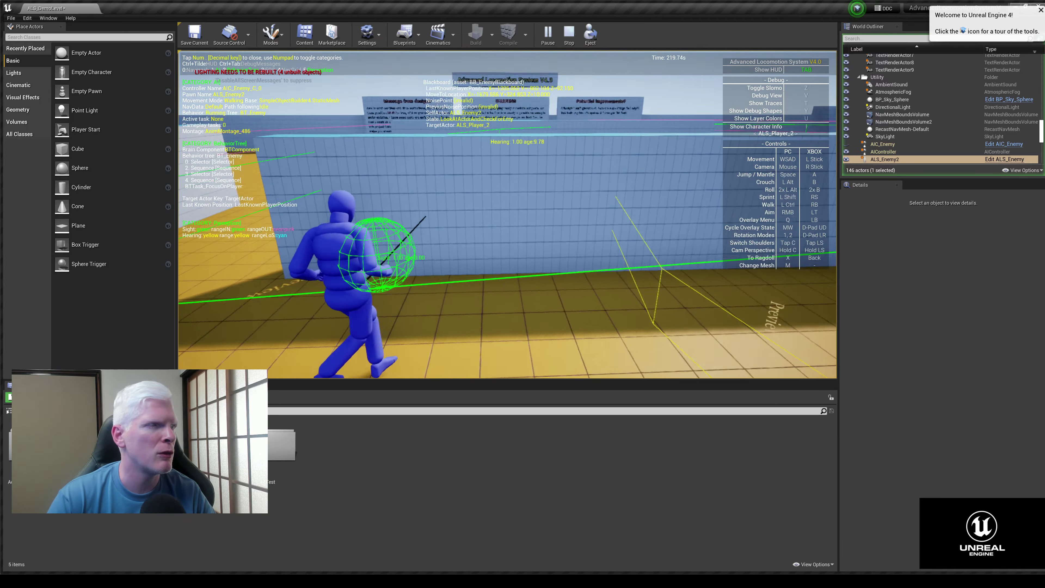
pyautogui.press('w')
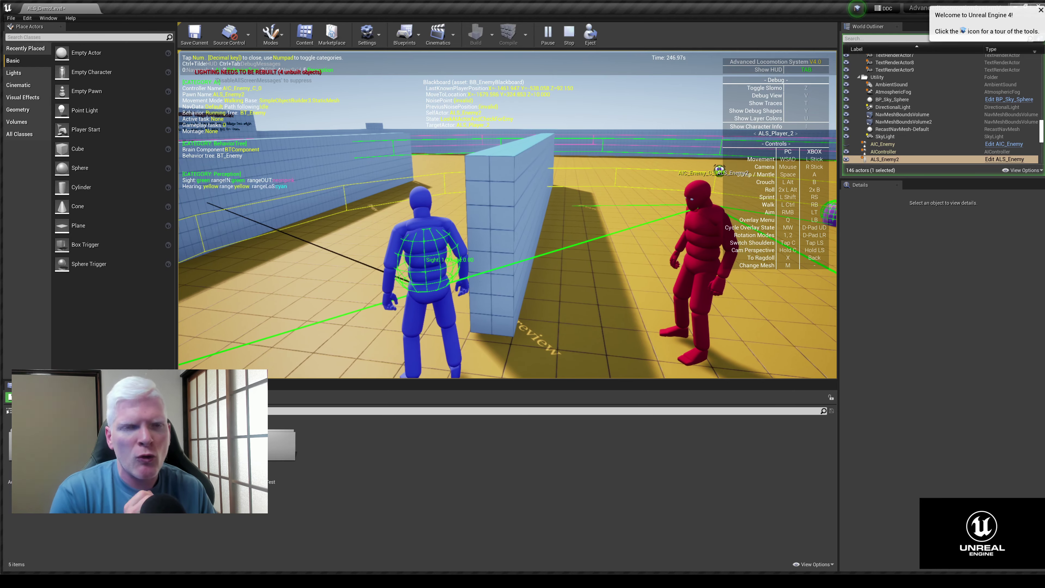
# Mantle the player over the wall and jump down, running on so the enemy follows
pyautogui.press('space')
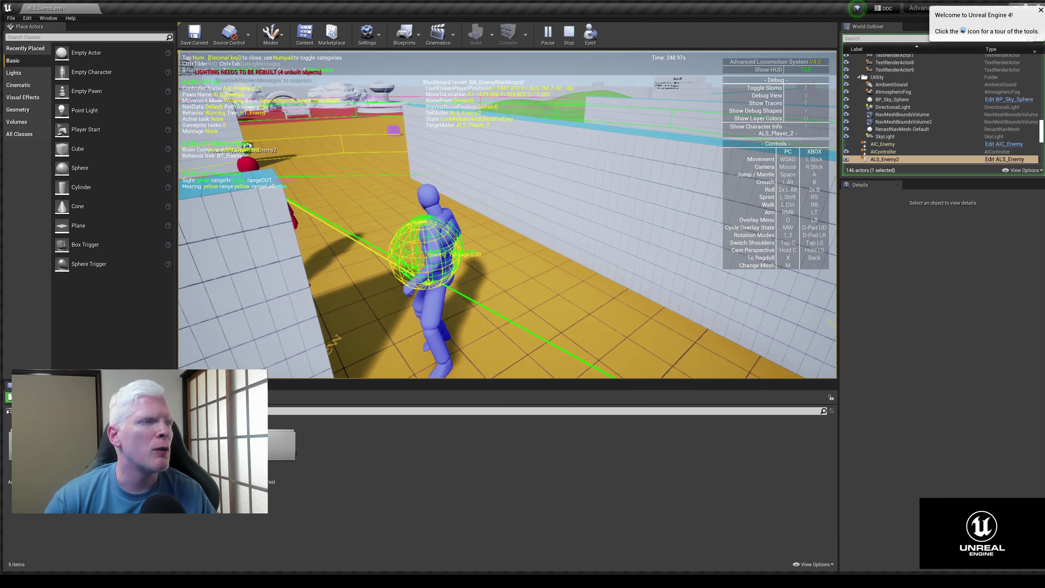
pyautogui.press('space')
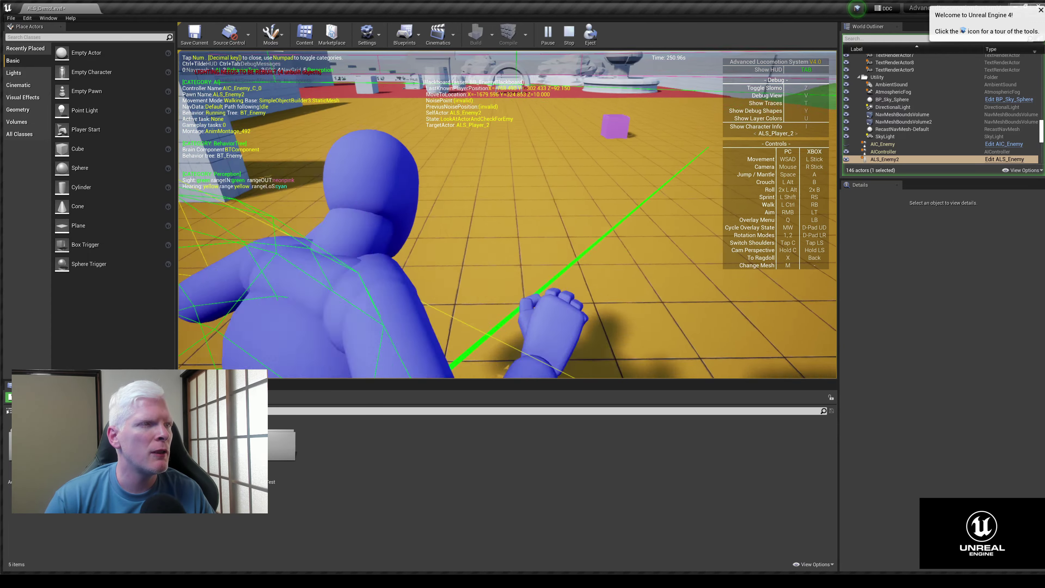
pyautogui.press('space')
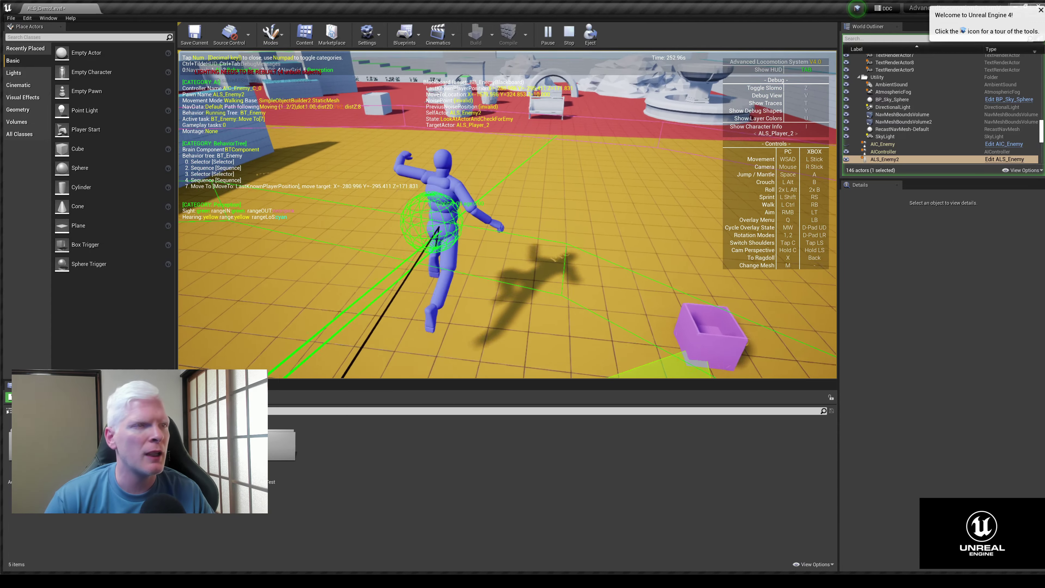
# Sprint across the yellow floor, vault the bench, and climb up into the cart
pyautogui.press('w')
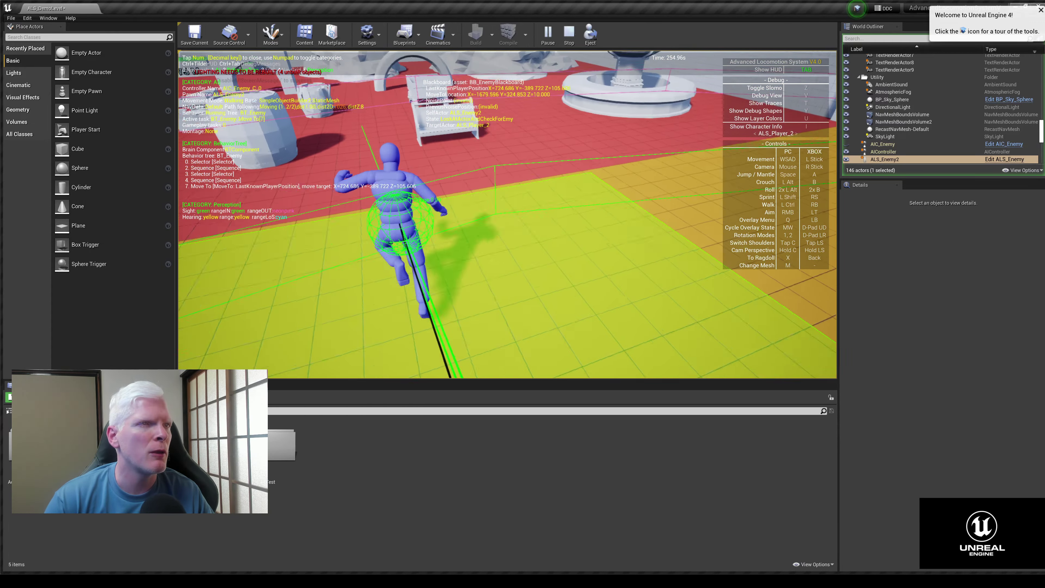
pyautogui.press('w')
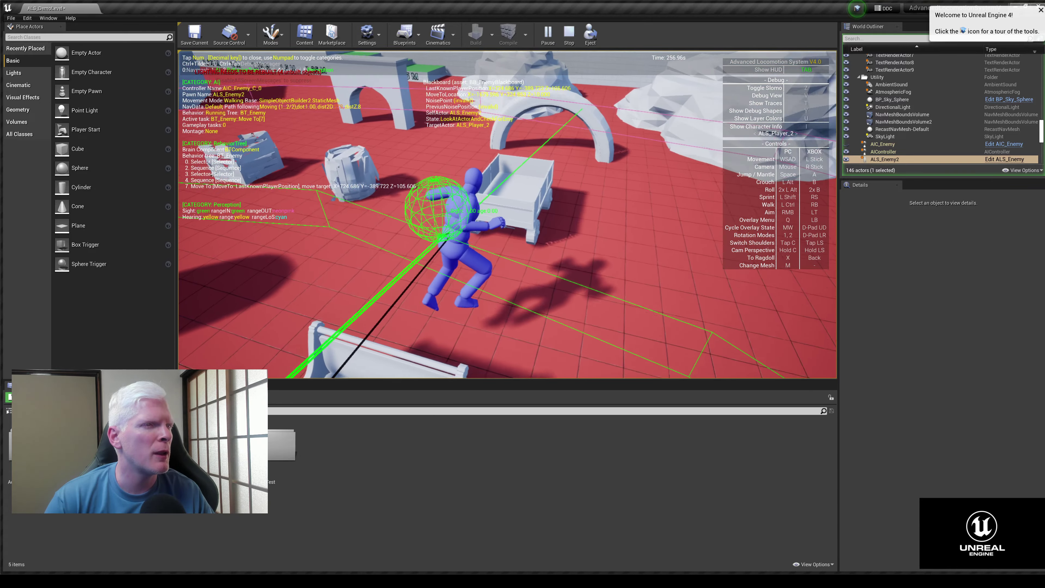
pyautogui.press('space')
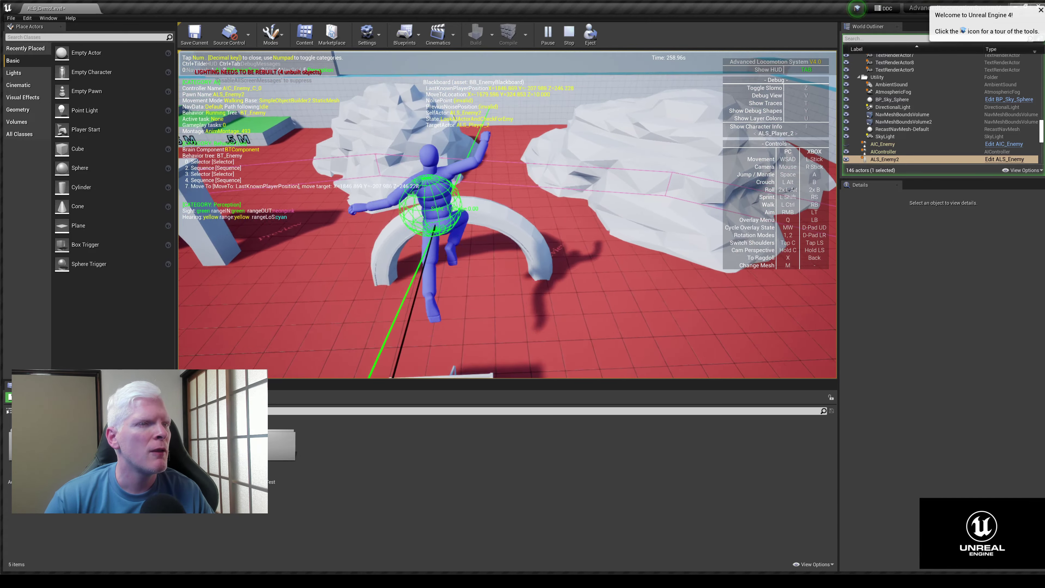